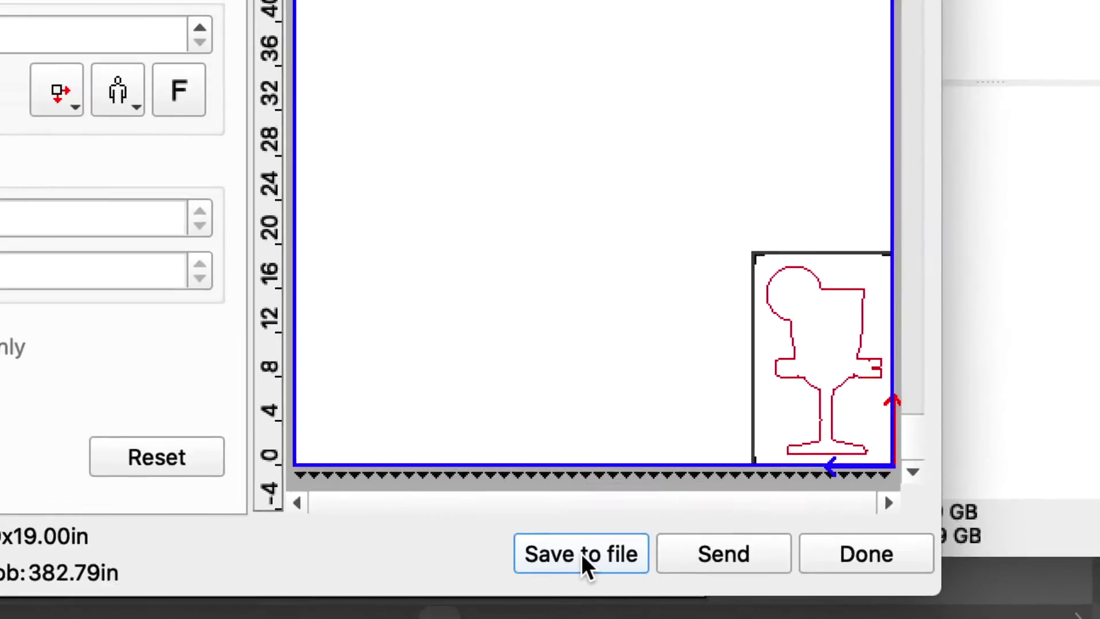
Save the drink-glass cut job to file from the Cut/Plot preview
{"action": "left_click", "coordinate": [507, 523]}
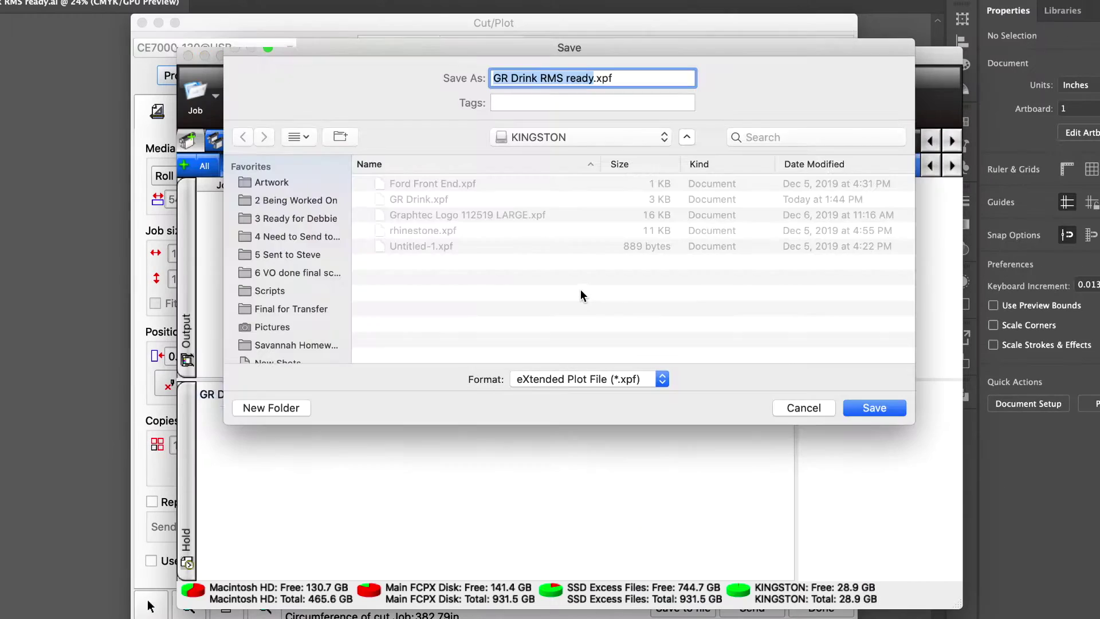
{"action": "key", "text": "super+a"}
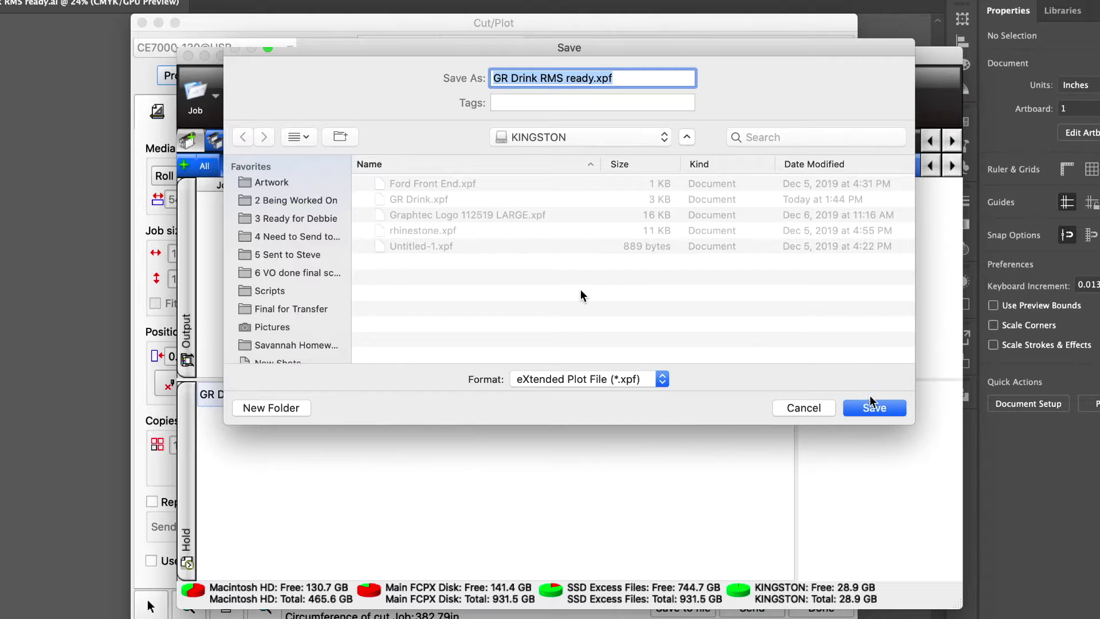
{"action": "left_click", "coordinate": [870, 409]}
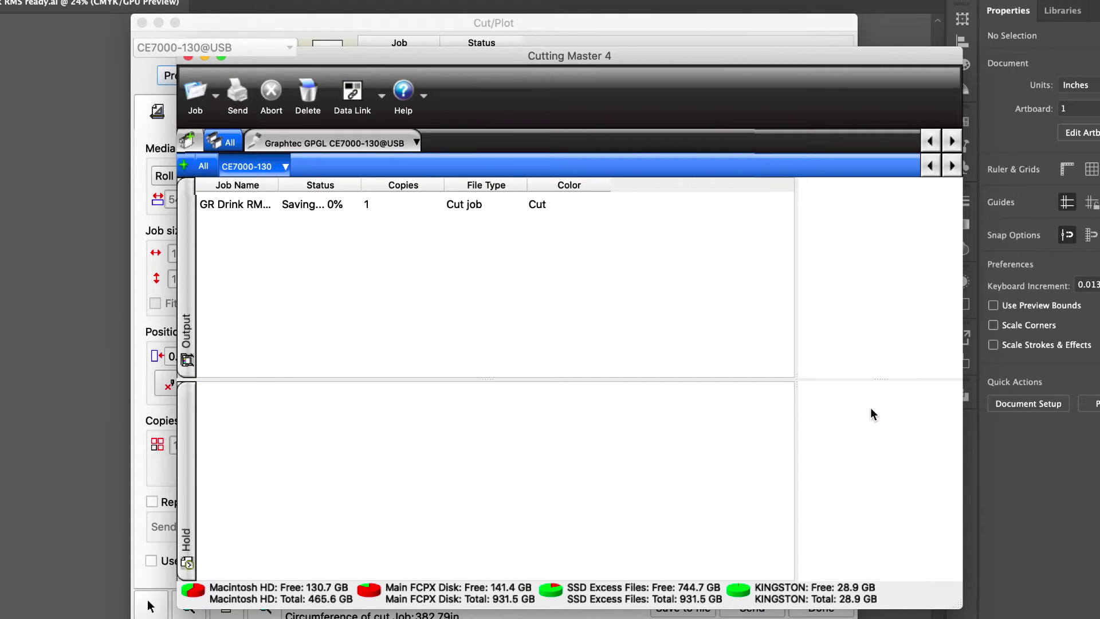